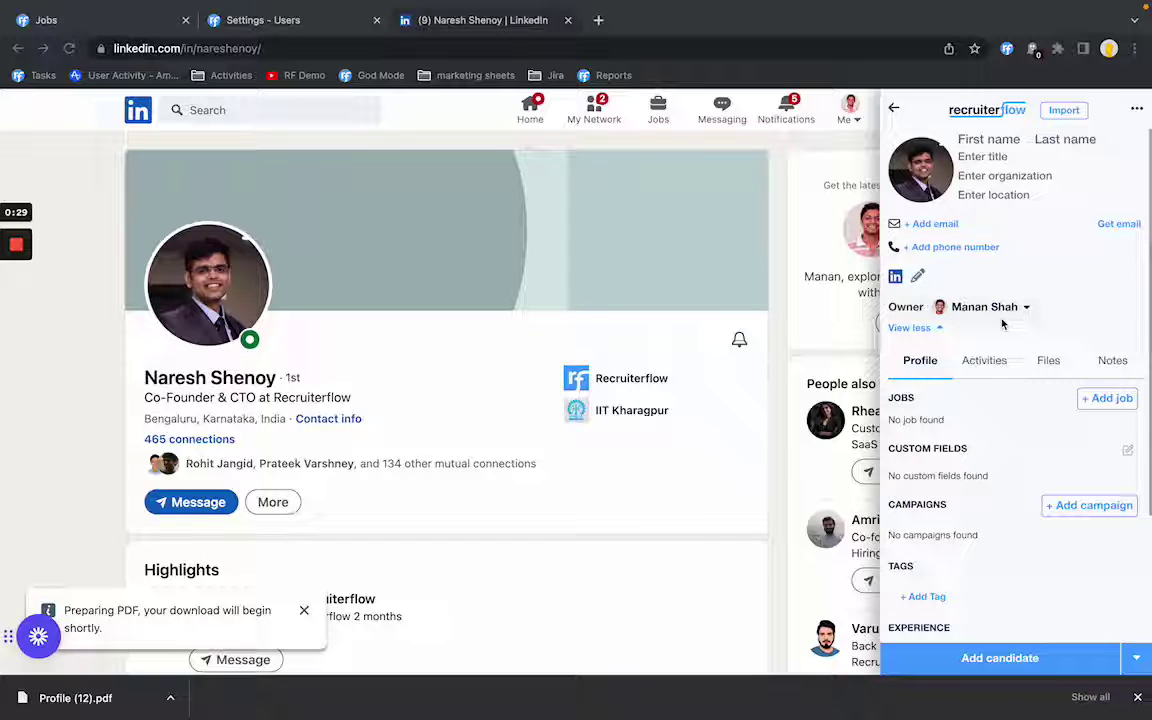
Fetch the LinkedIn candidate's email addresses and review the additional ones
click(1109, 228)
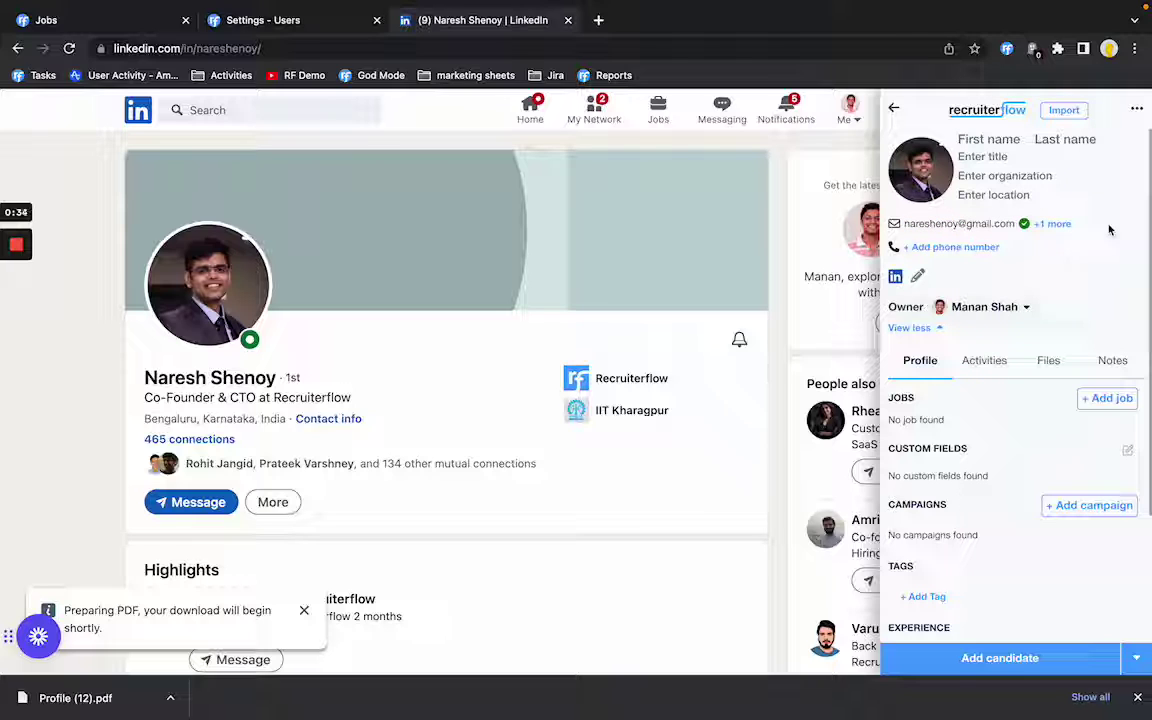
click(1053, 226)
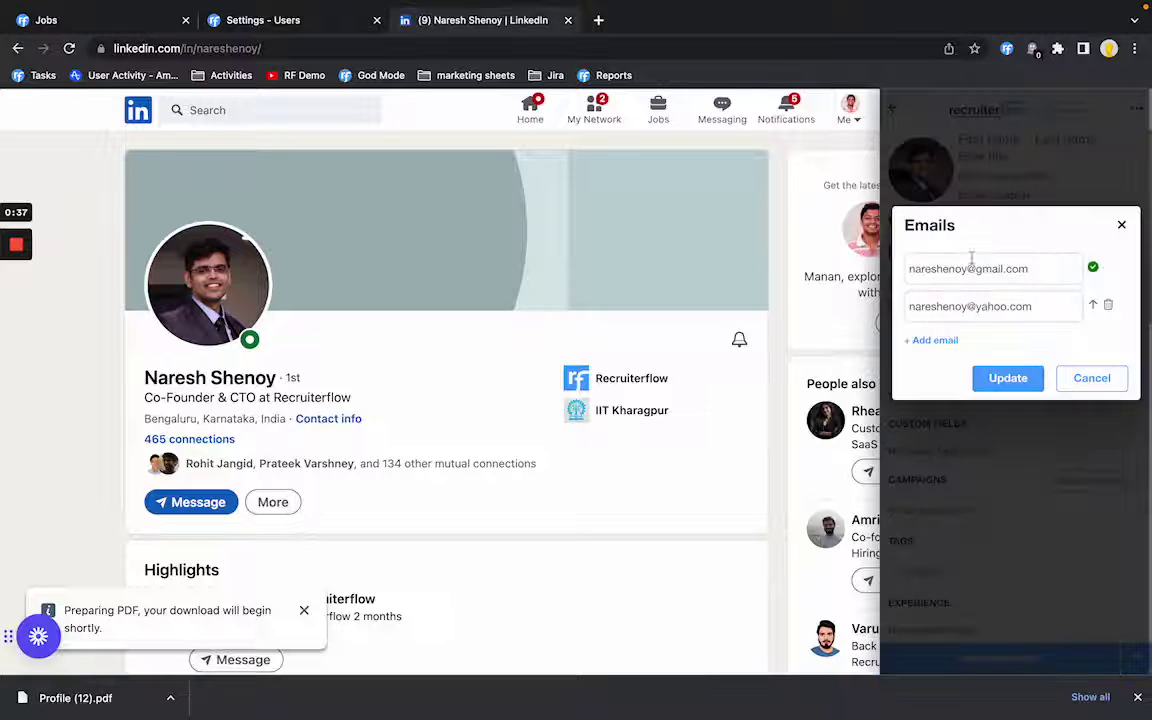
click(1092, 380)
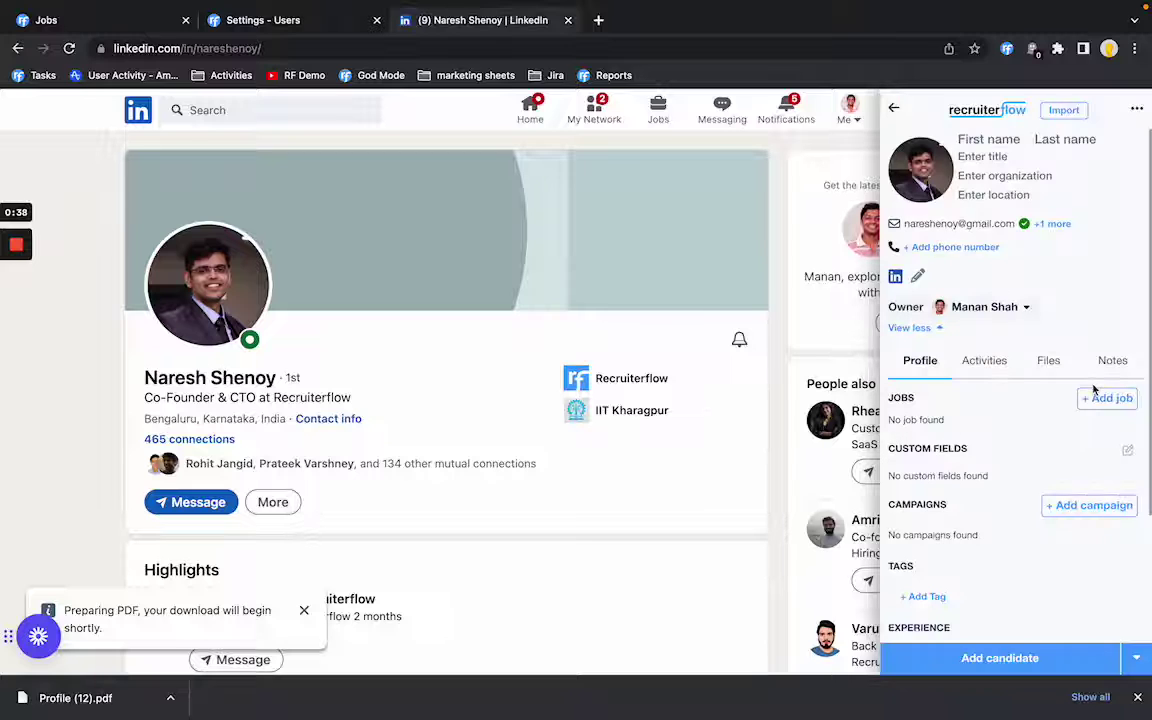
Save the LinkedIn profile as a PDF and add it to Recruiterflow as a candidate
click(272, 502)
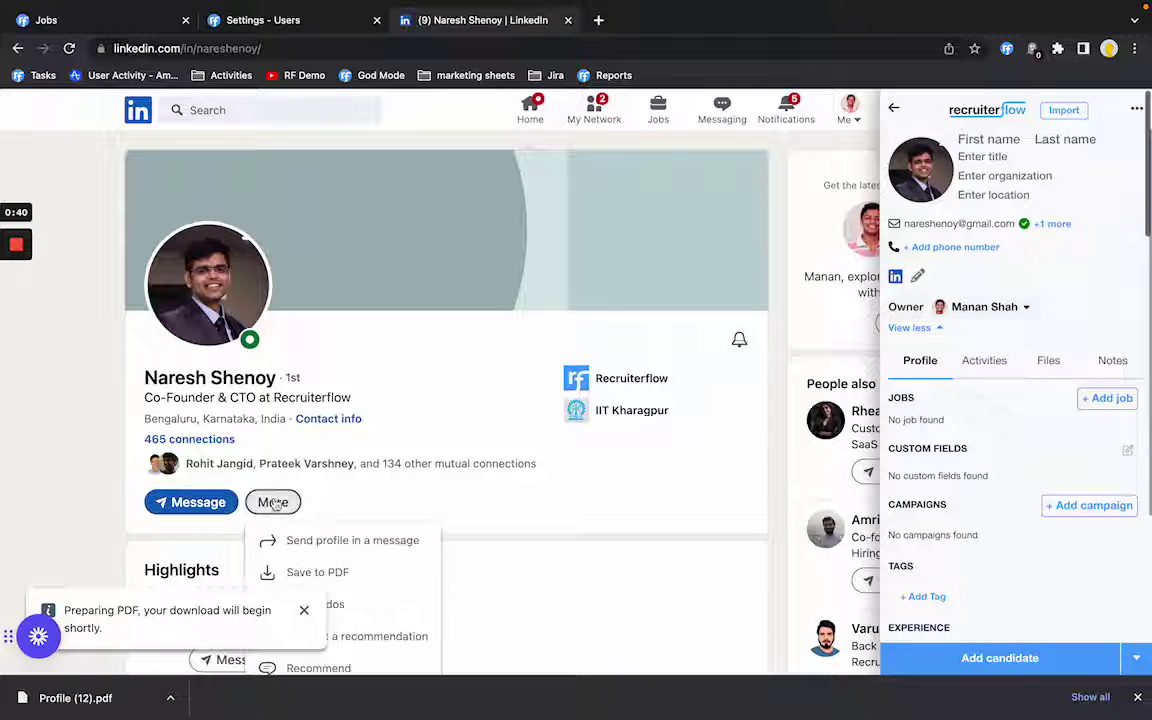
click(313, 576)
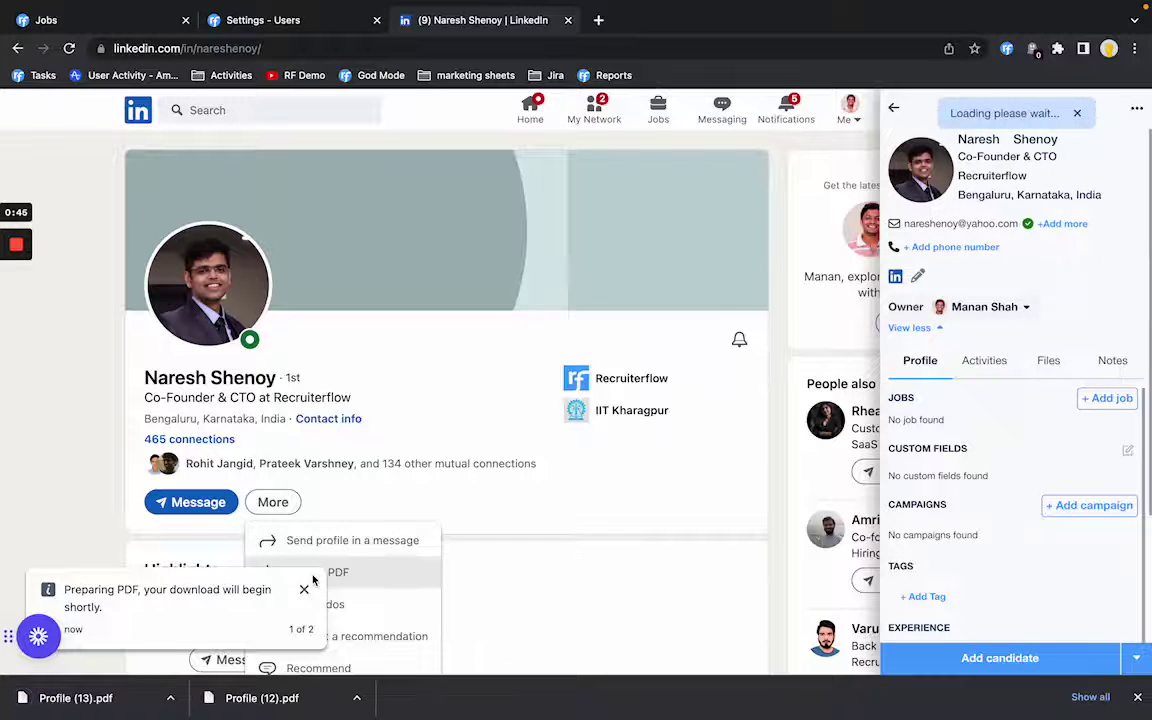
click(993, 656)
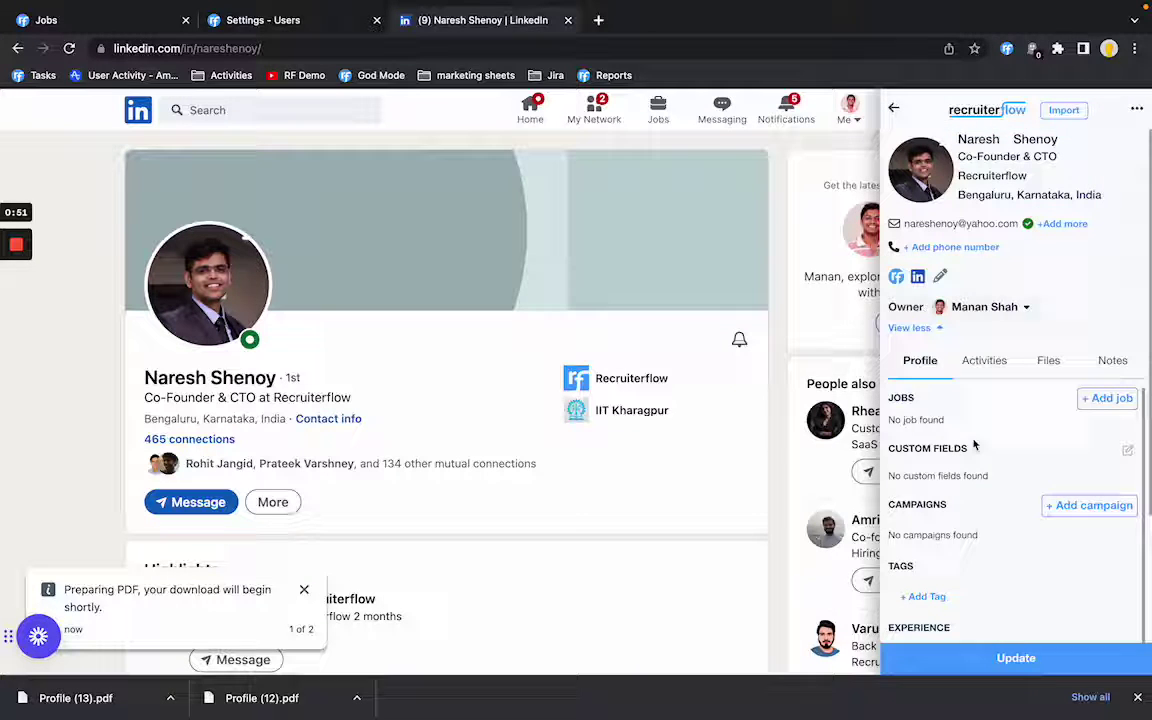
click(976, 368)
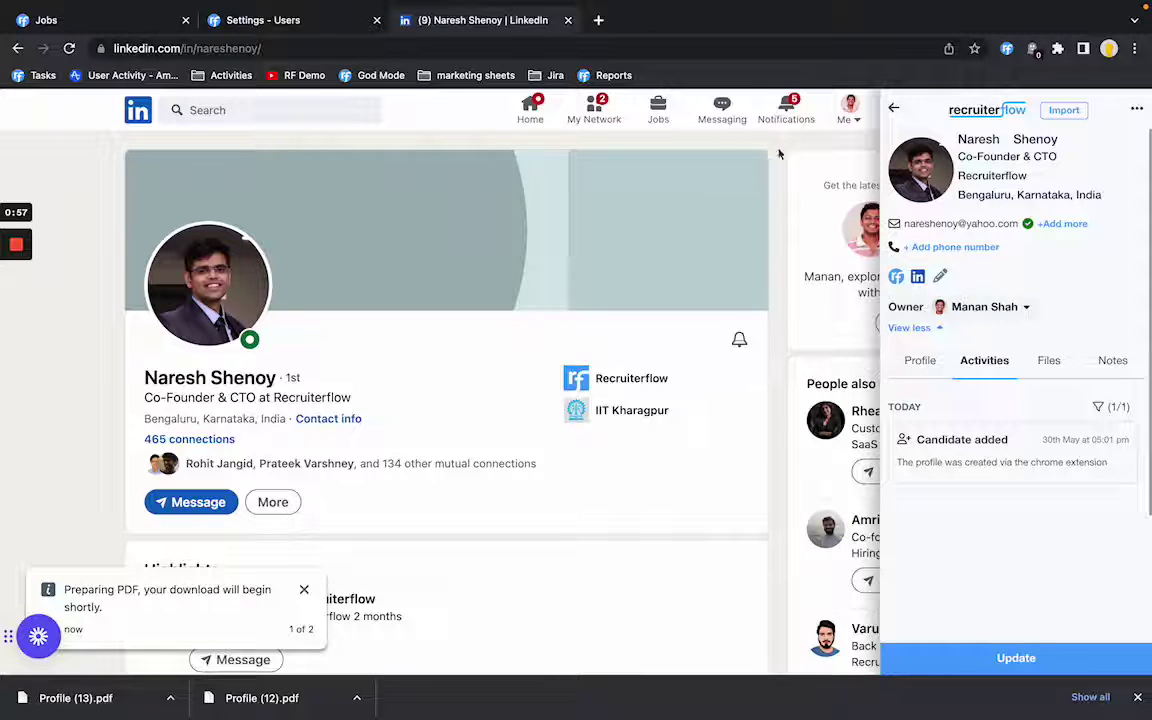
Open the candidate's Recruiterflow record and start editing the Submittal Note custom field
click(904, 283)
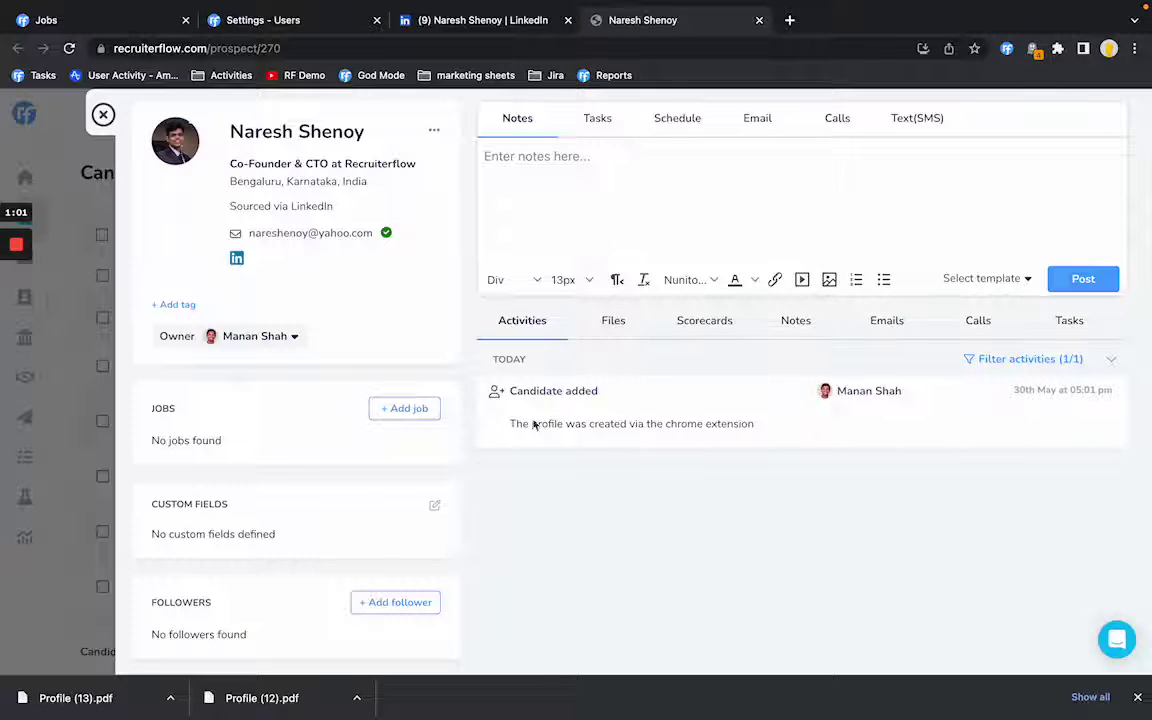
click(434, 505)
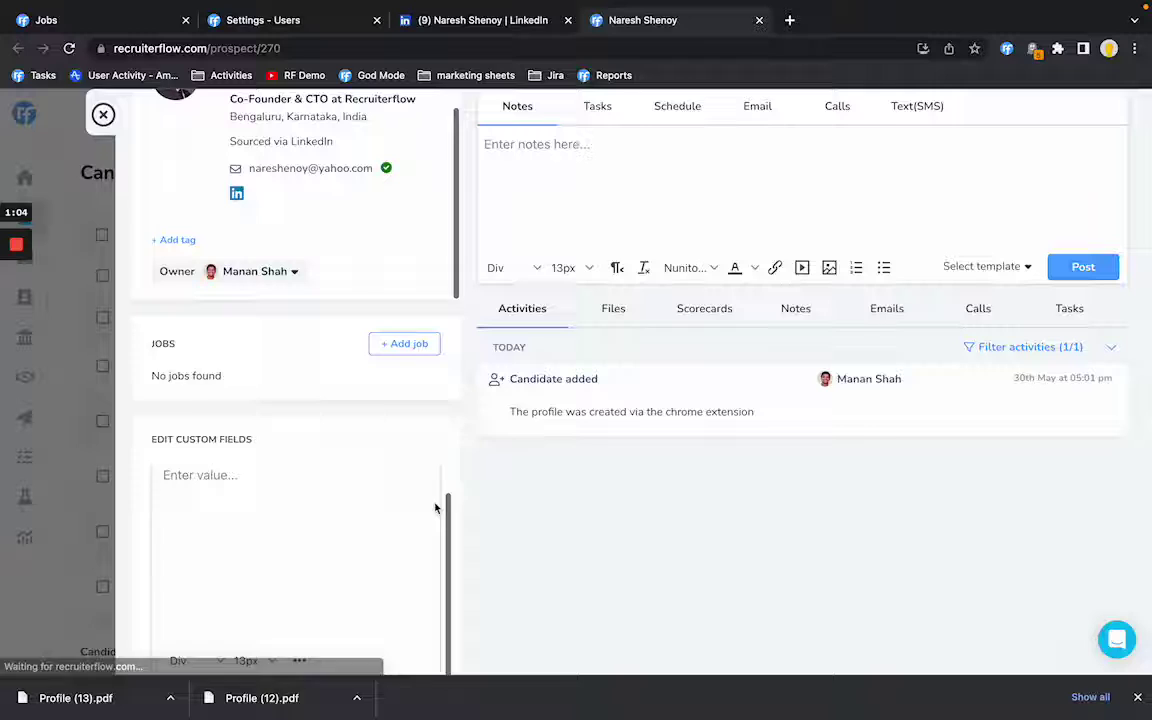
scroll(373, 402, down, 3)
click(290, 352)
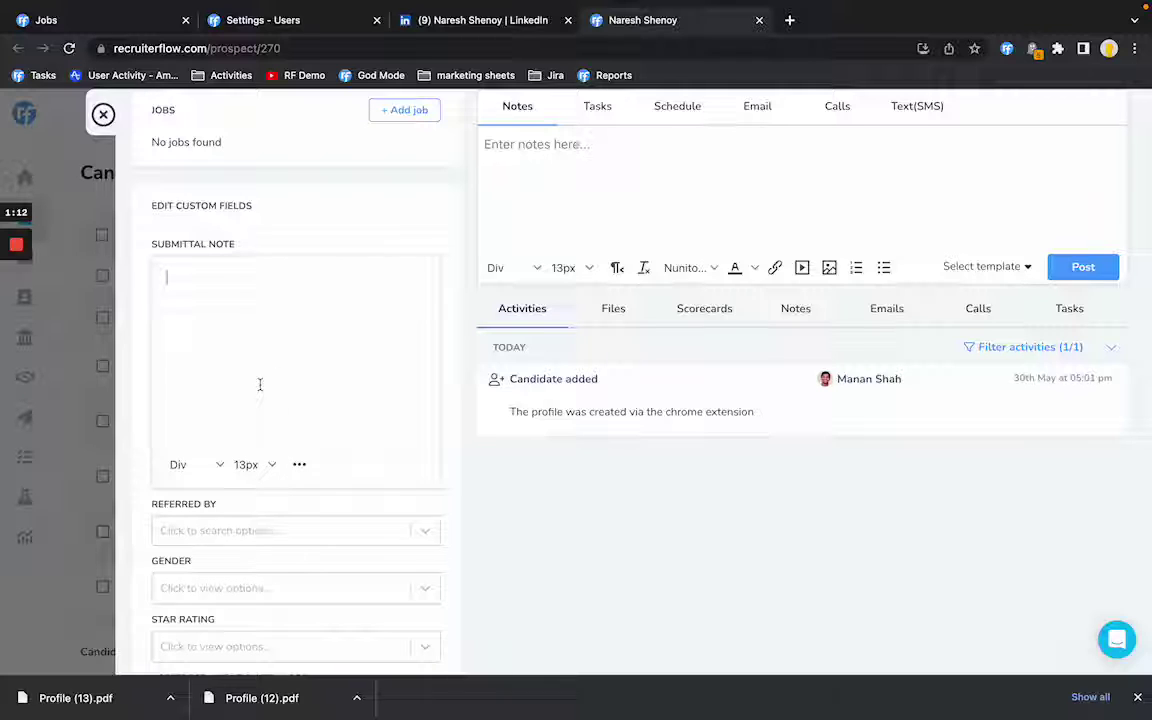
Write a bulleted 'demo notes.' entry in the Submittal Note field
click(299, 464)
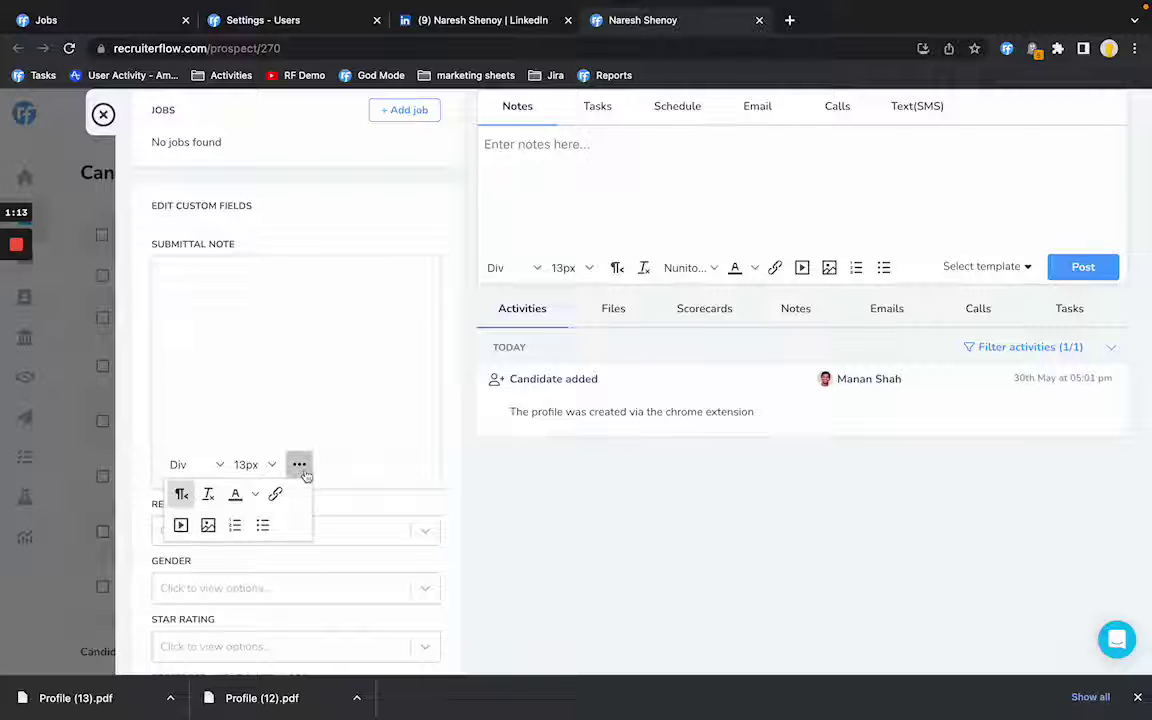
click(262, 525)
text(jsdlfj)
key(BackSpace)
key(BackSpace)
key(BackSpace)
key(BackSpace)
key(BackSpace)
key(BackSpace)
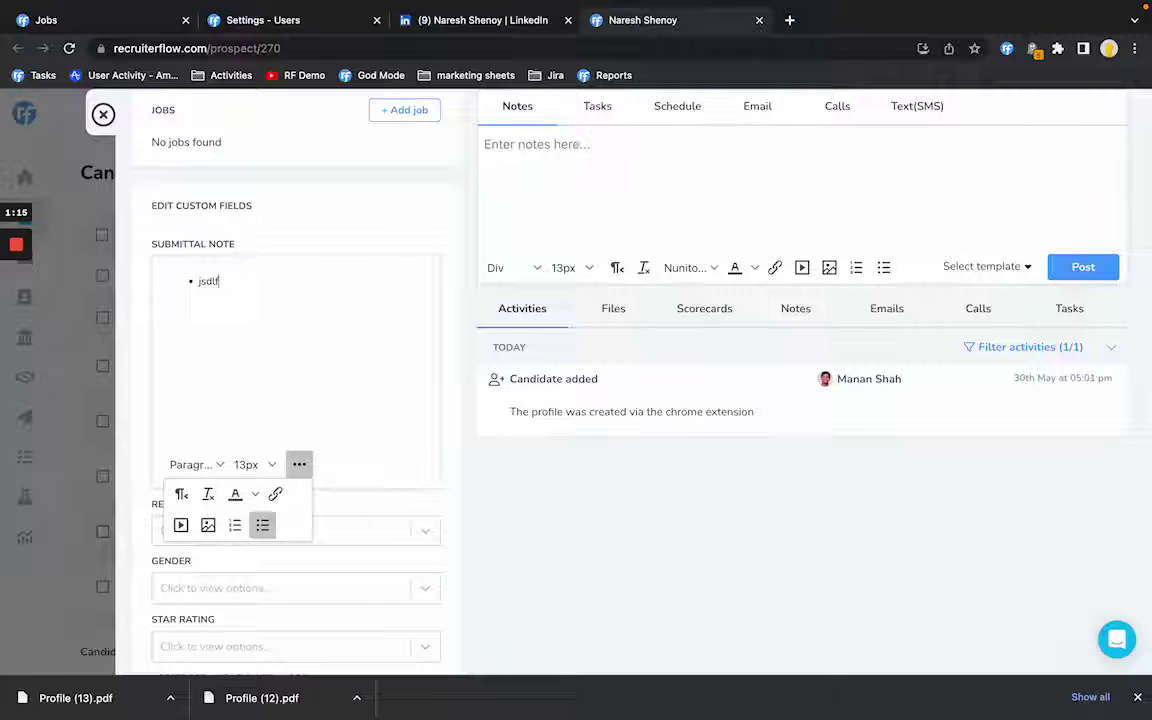
text(demo notes.)
key(Return)
click(299, 464)
scroll(340, 386, down, 1)
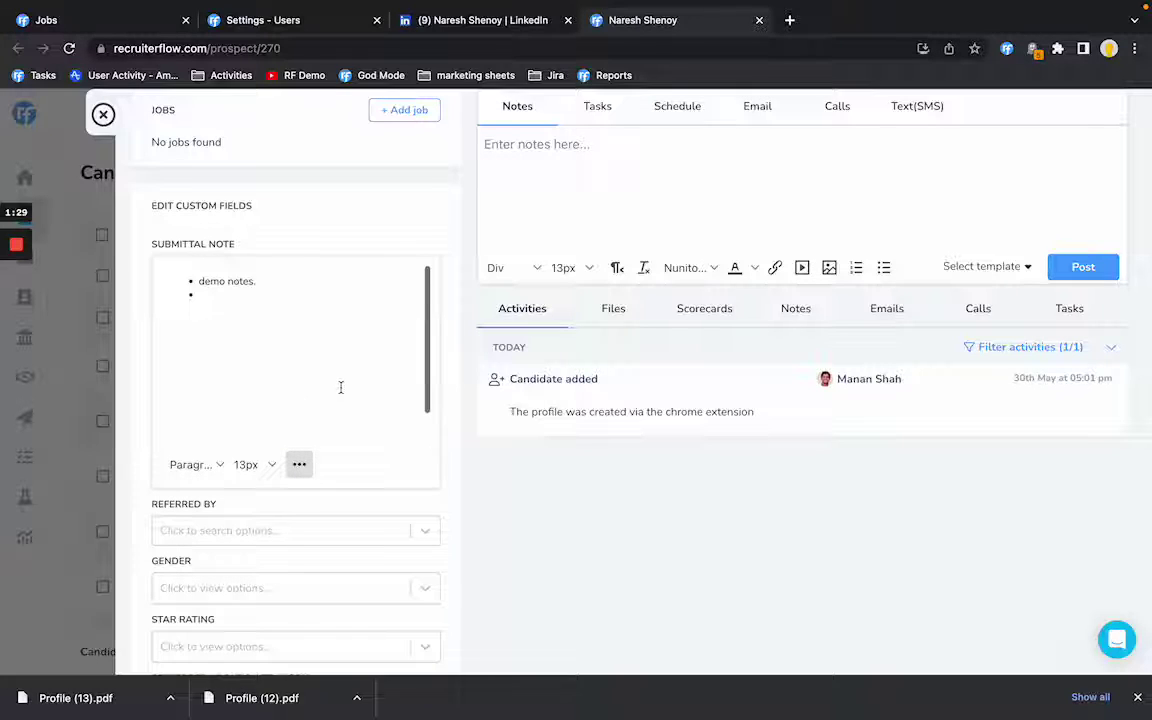
scroll(340, 388, up, 3)
scroll(341, 391, down, 3)
scroll(340, 390, down, 2)
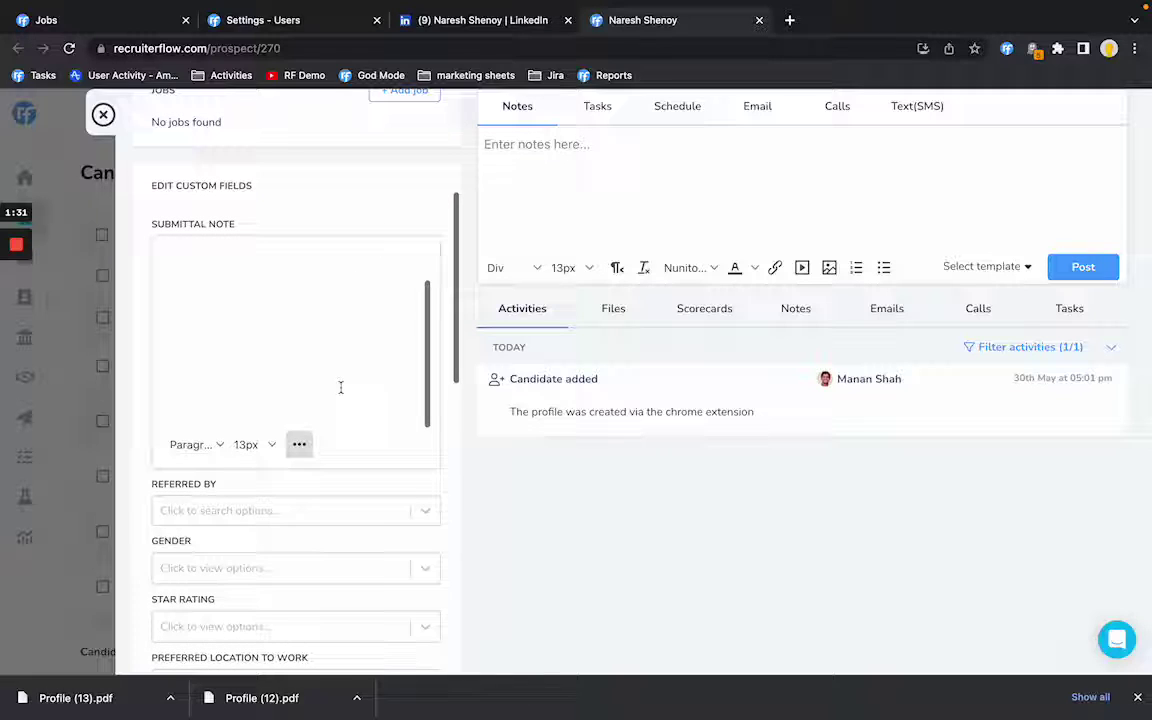
scroll(340, 389, up, 2)
scroll(339, 388, down, 5)
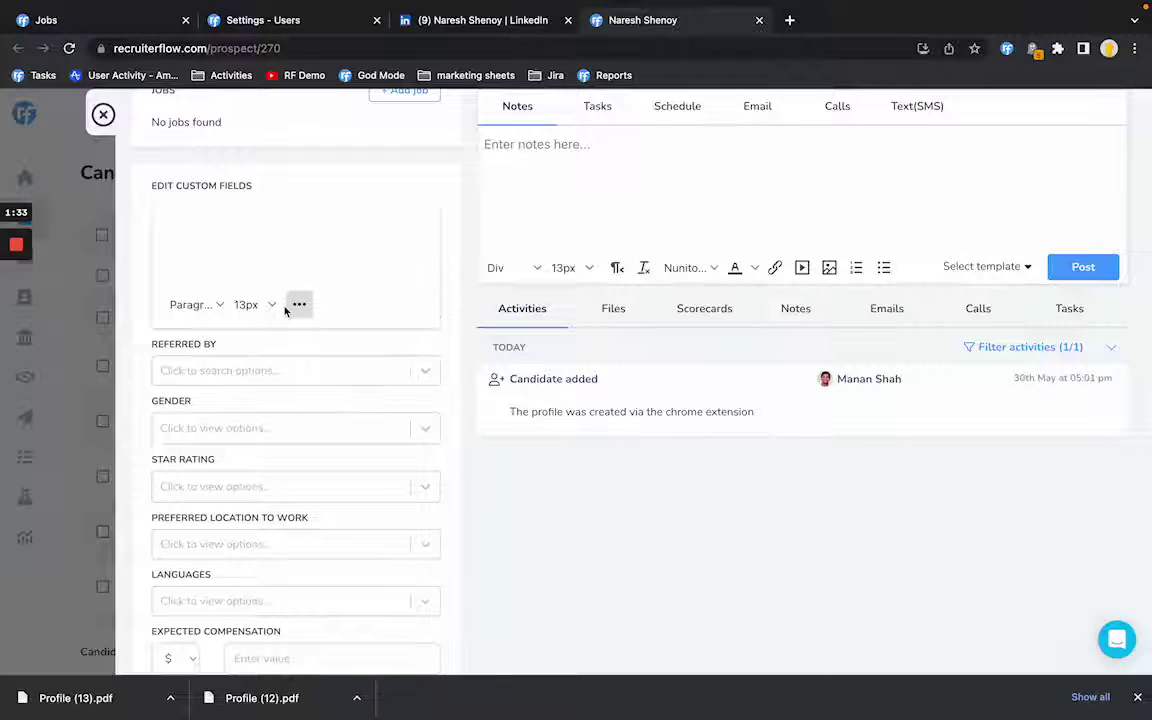
Save CRM client portal settings hiding Last Name, Email, Phone Number and Website from clients
click(263, 20)
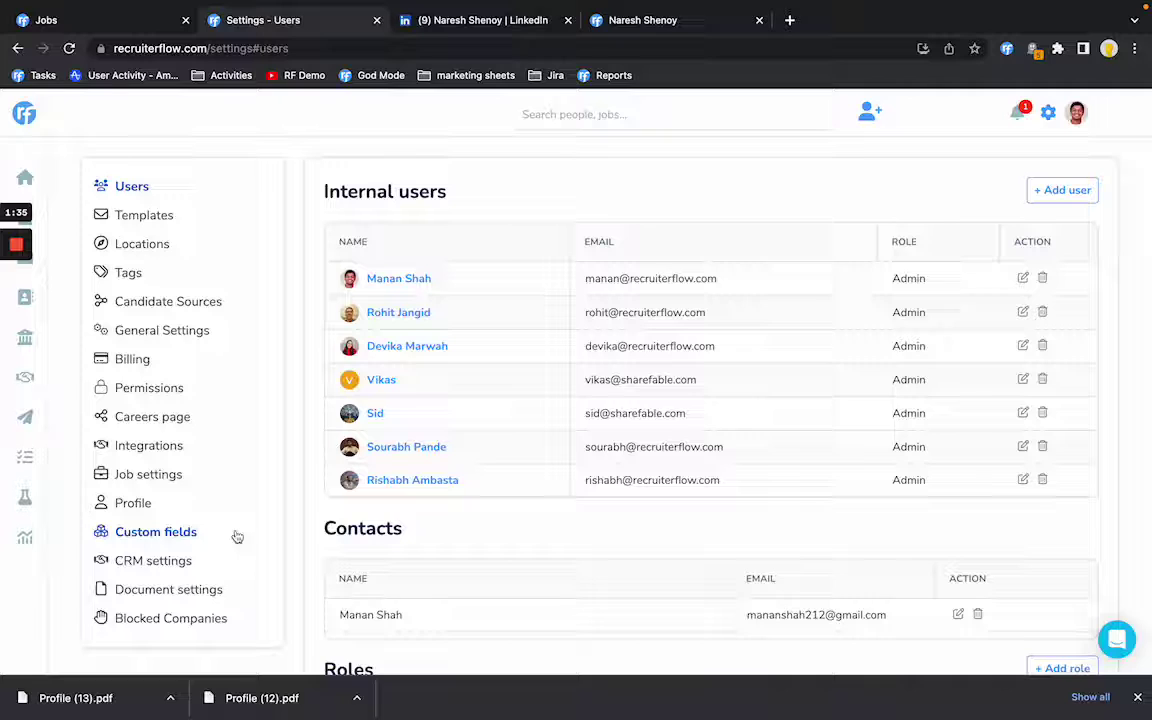
scroll(219, 517, down, 1)
click(193, 521)
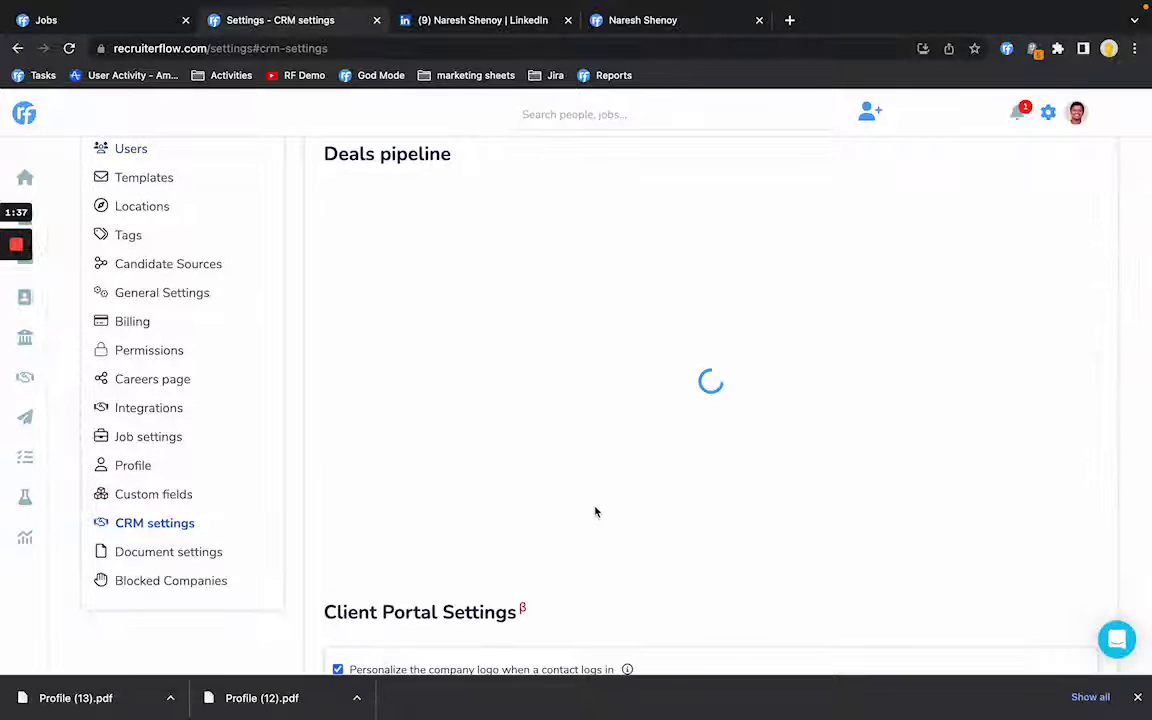
scroll(594, 509, down, 1)
scroll(594, 509, down, 1)
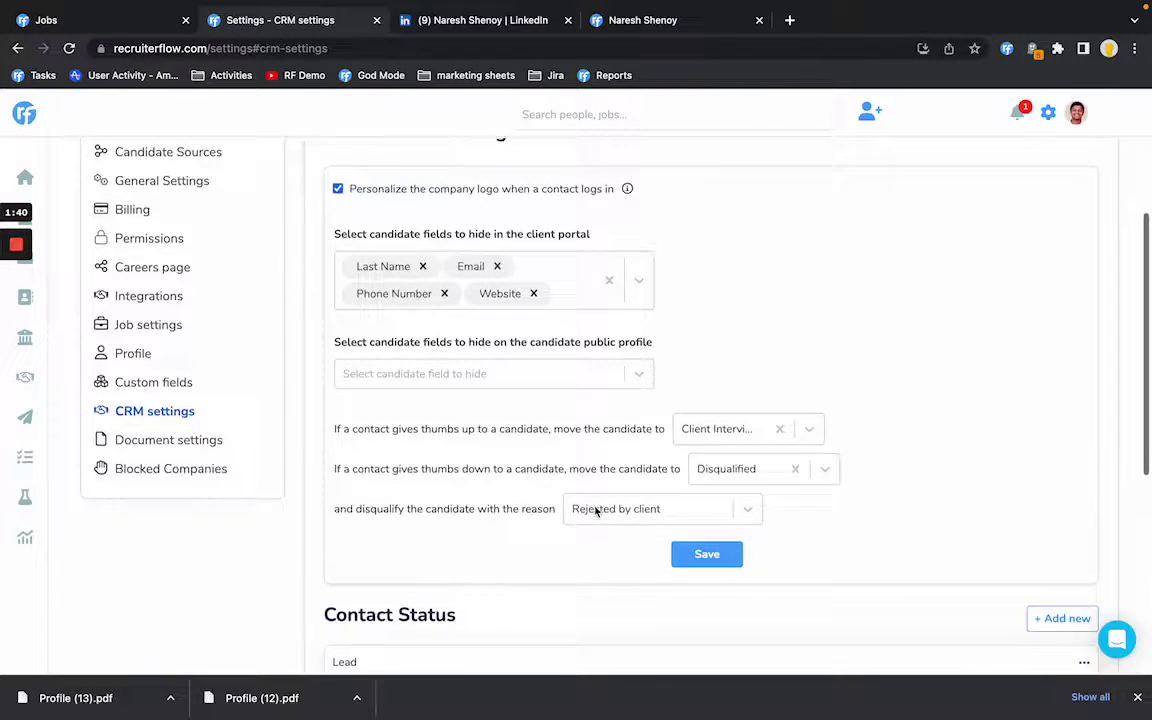
scroll(504, 342, up, 2)
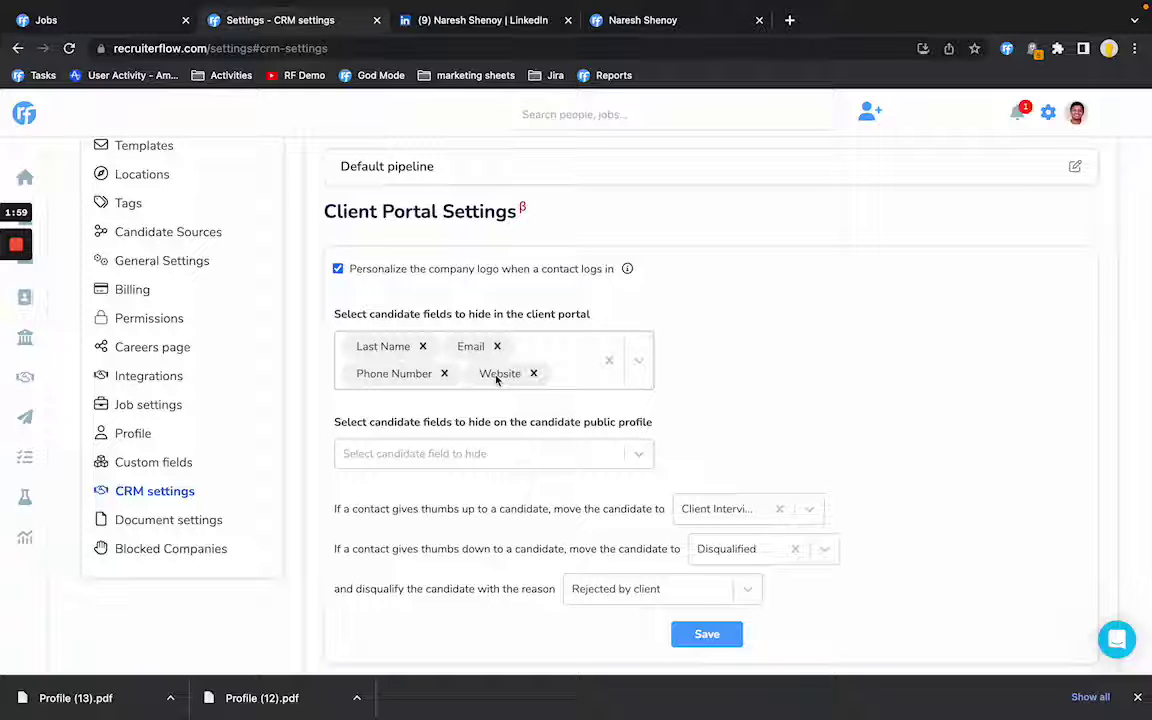
scroll(489, 494, down, 2)
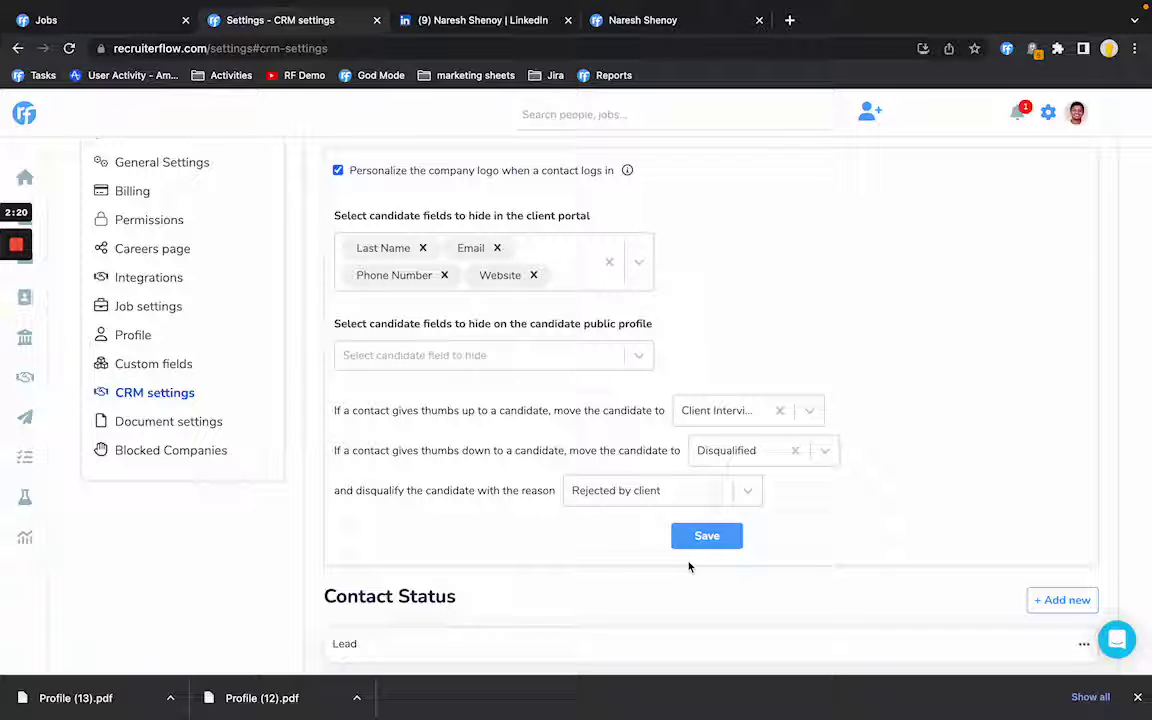
click(703, 537)
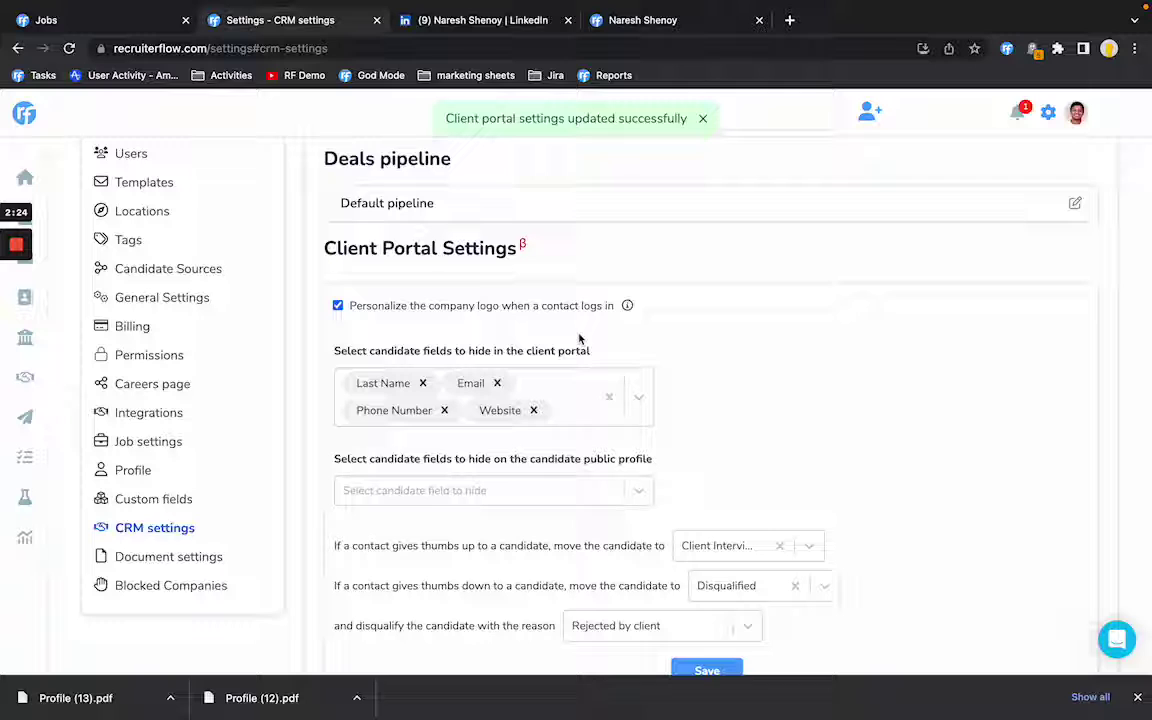
Attach the Business Analyst job to the candidate's profile
click(627, 22)
scroll(287, 357, up, 5)
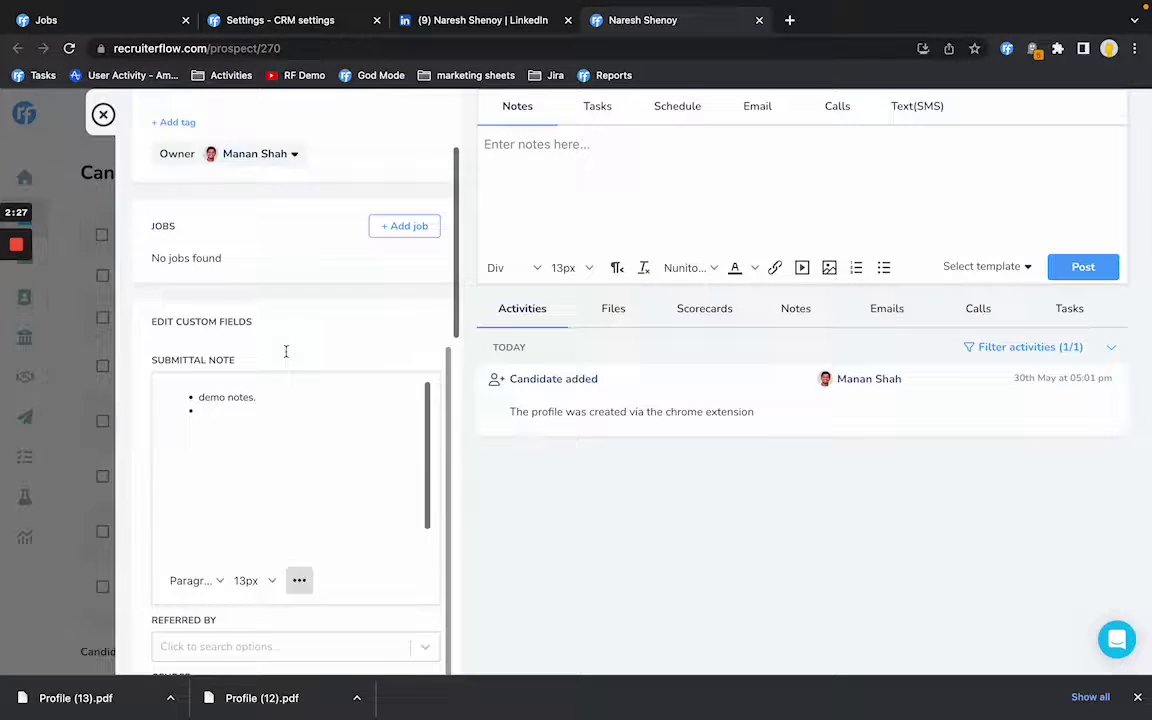
click(417, 397)
click(506, 510)
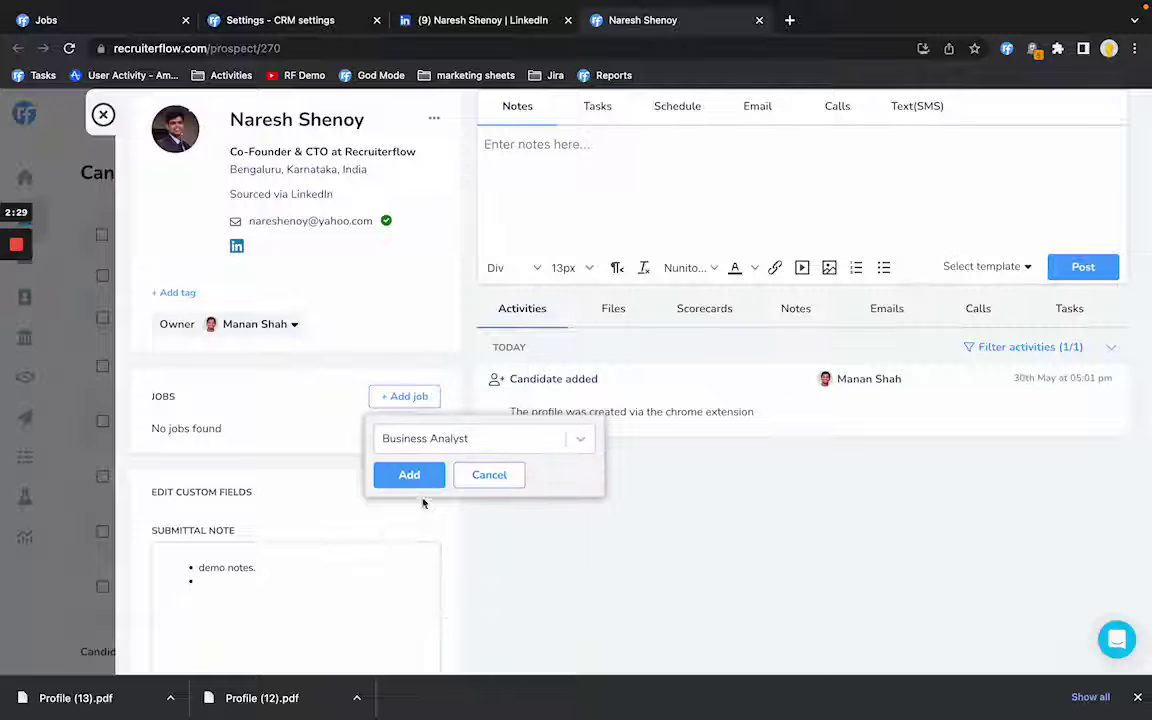
click(411, 484)
Move the candidate to the Company Submission stage
click(212, 490)
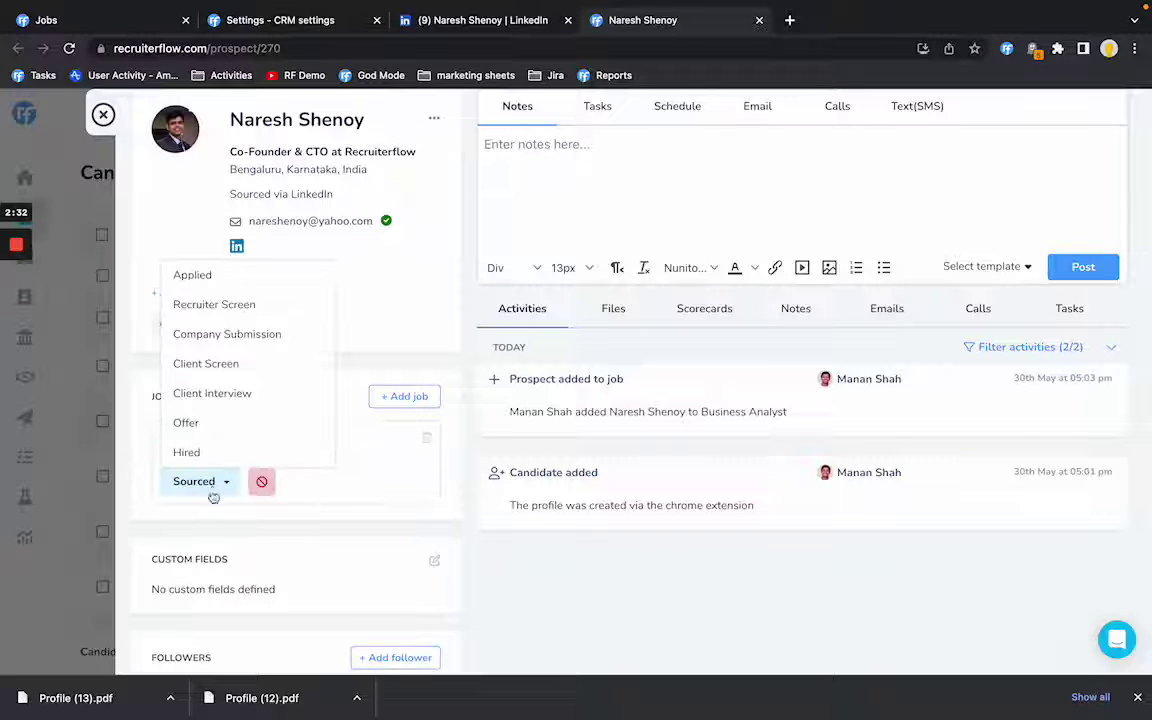
click(222, 336)
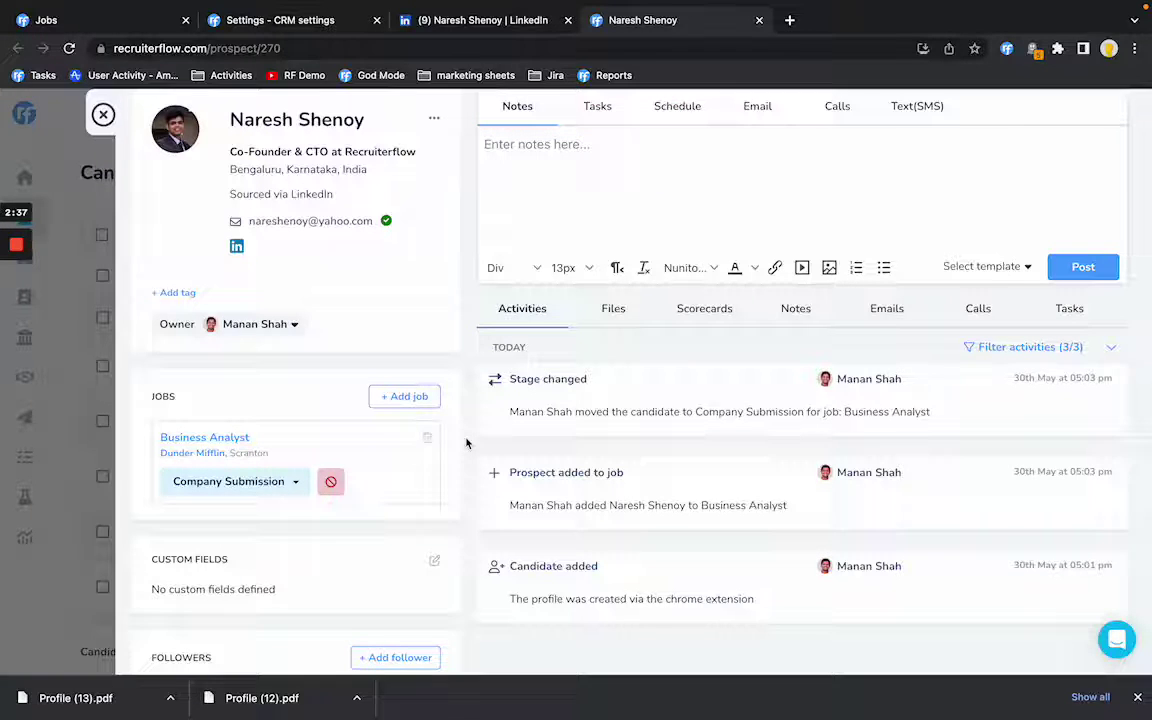
key(ctrl+Right)
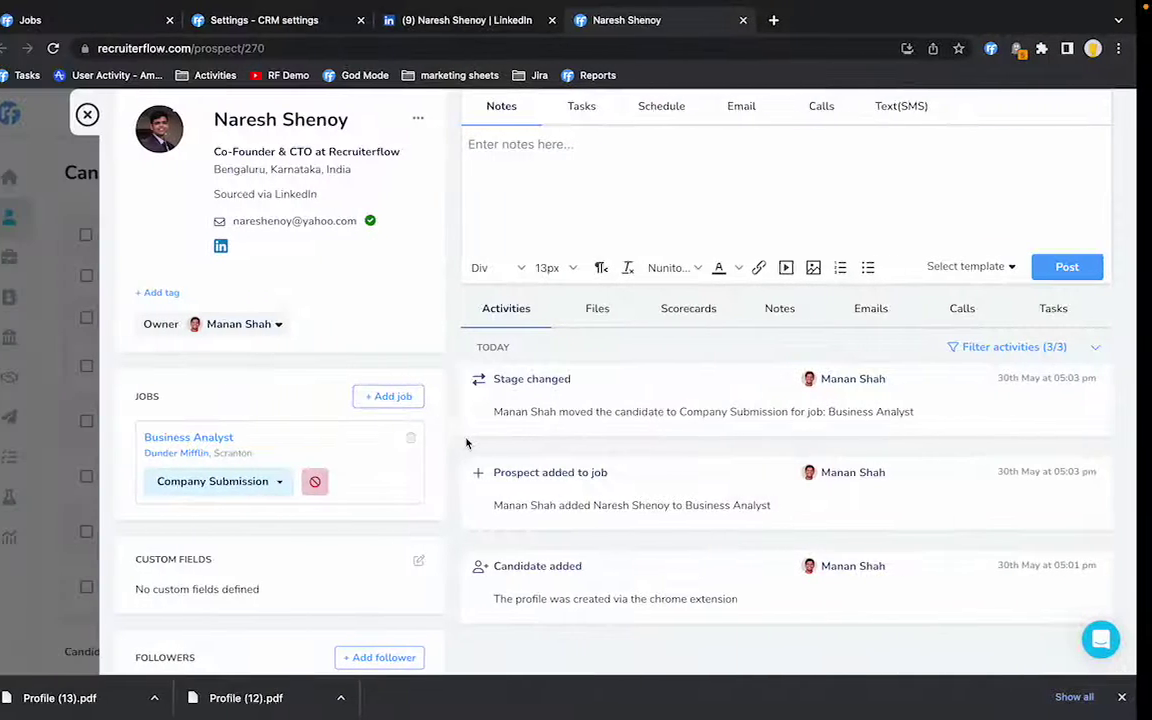
In the client portal, reload Candidates and give the new candidate a thumbs-up approval
key(ctrl+Right)
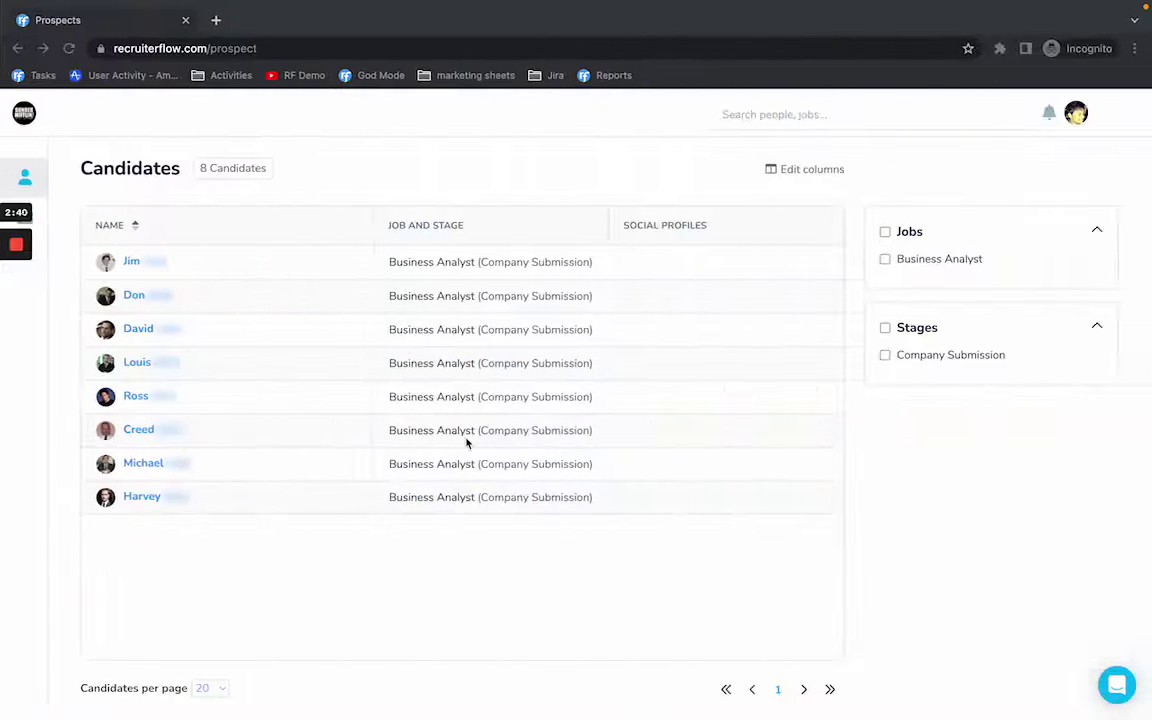
click(175, 55)
key(Return)
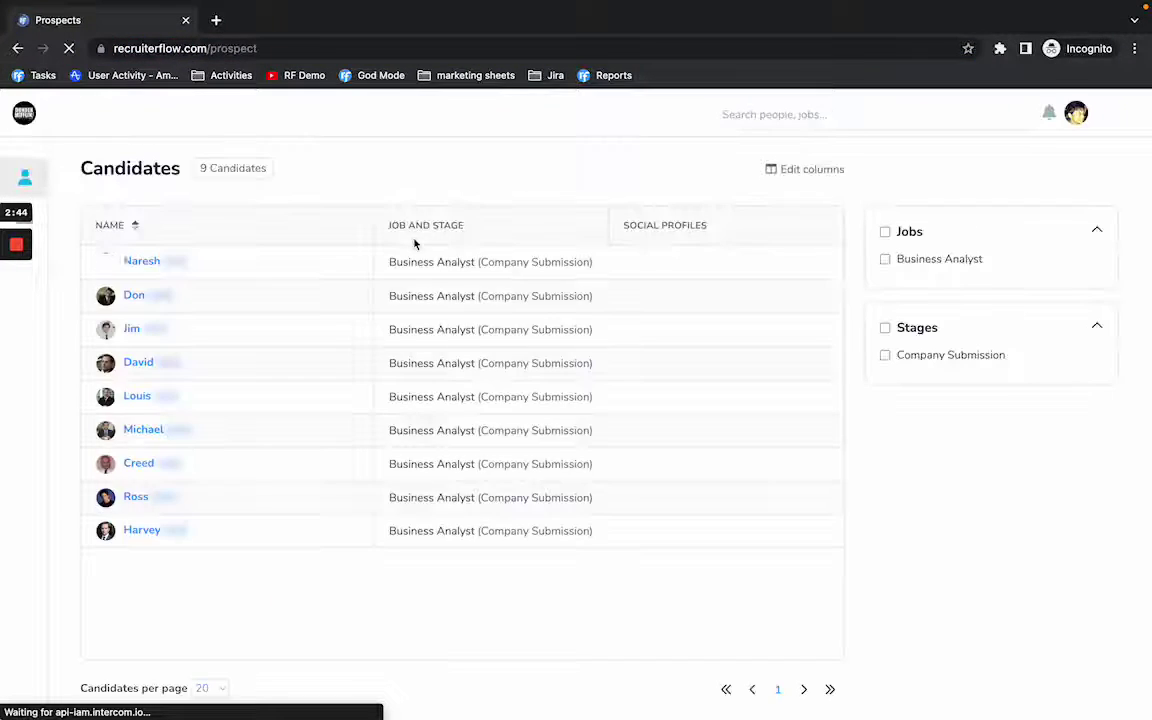
click(143, 268)
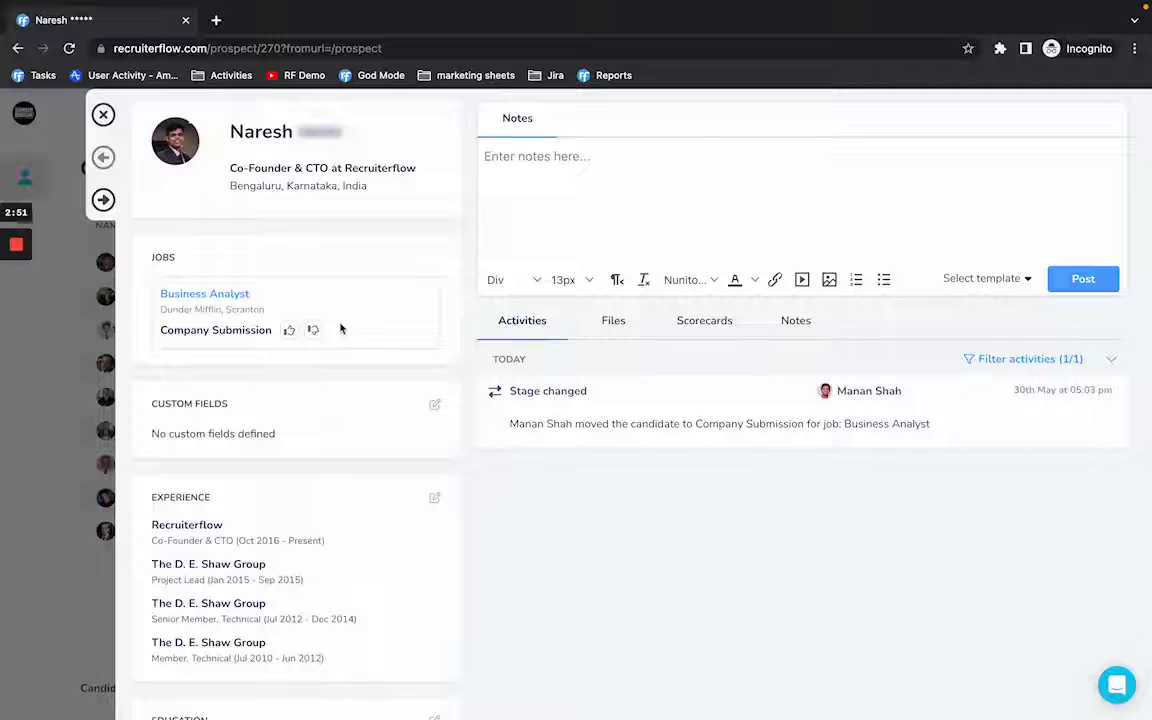
click(289, 332)
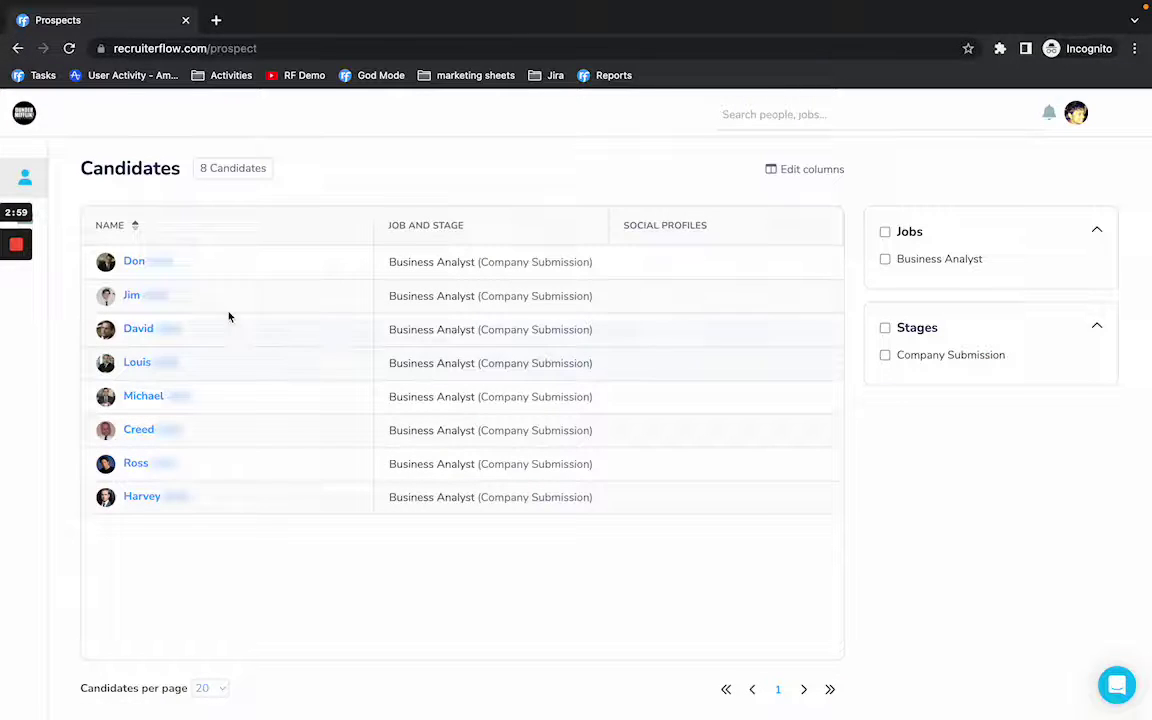
key(ctrl+Left)
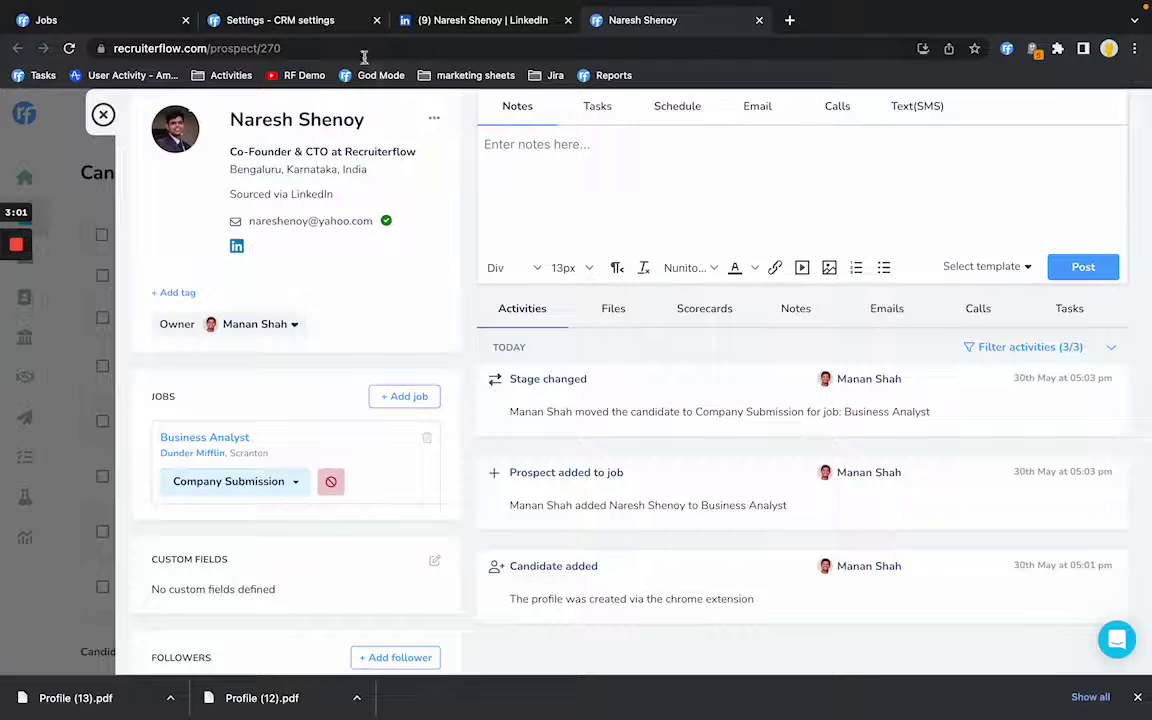
Reload the recruiter-side candidate profile to see the Client Interview stage update
key(super+r)
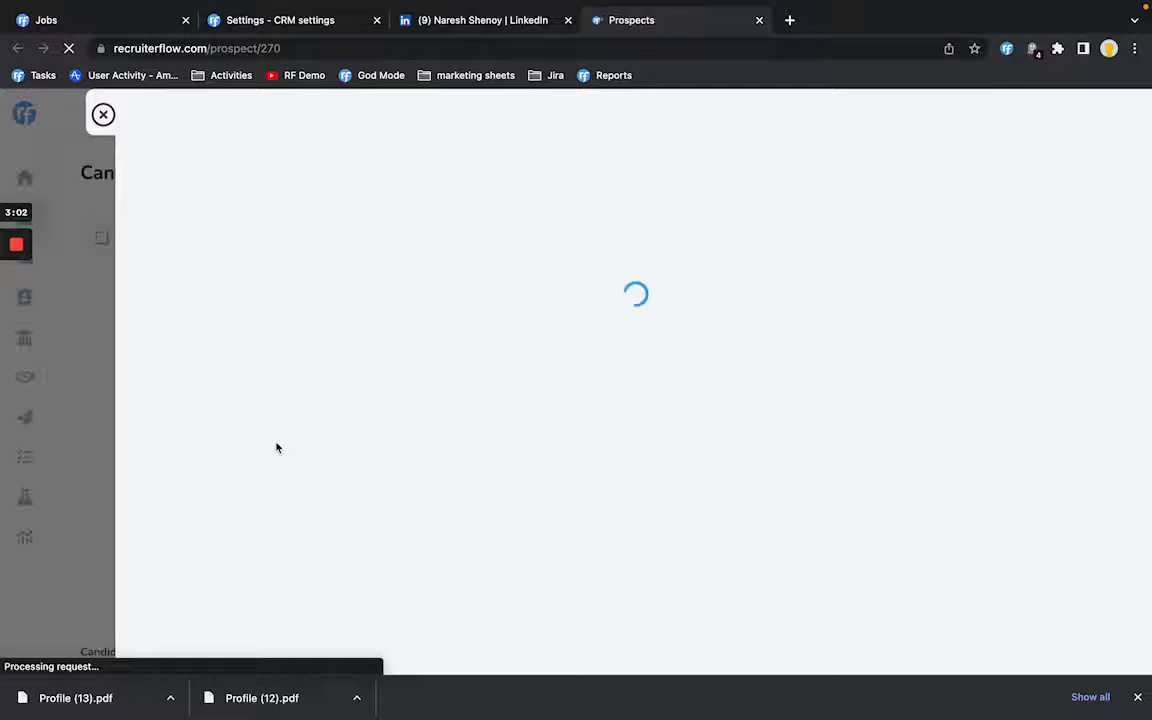